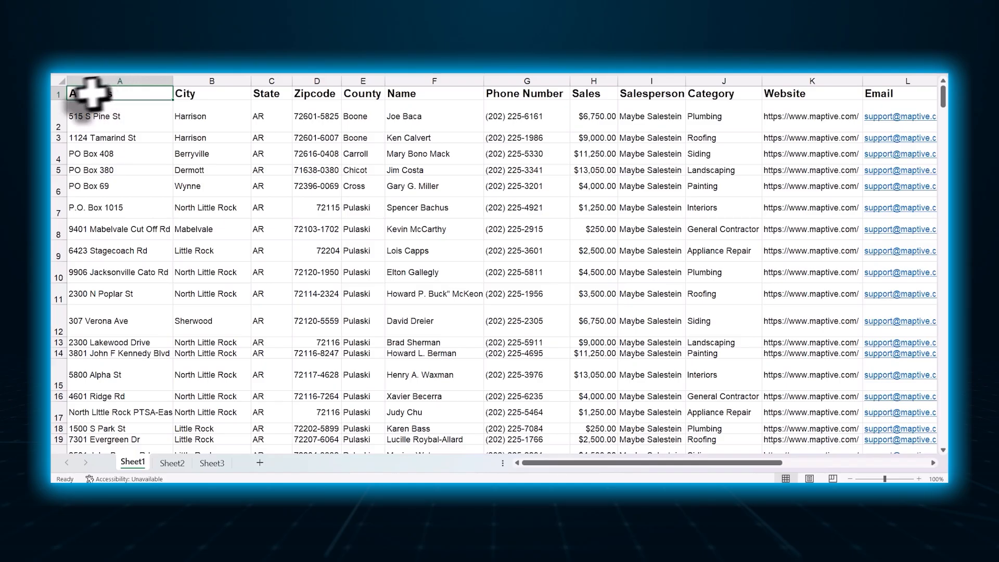
# Step: Review the column headers in row 1 from Address through Multiple Categories - Attributes
pyautogui.press('Right')
pyautogui.press('Right')
pyautogui.press('Right')
pyautogui.press('Right')
pyautogui.press('Right')
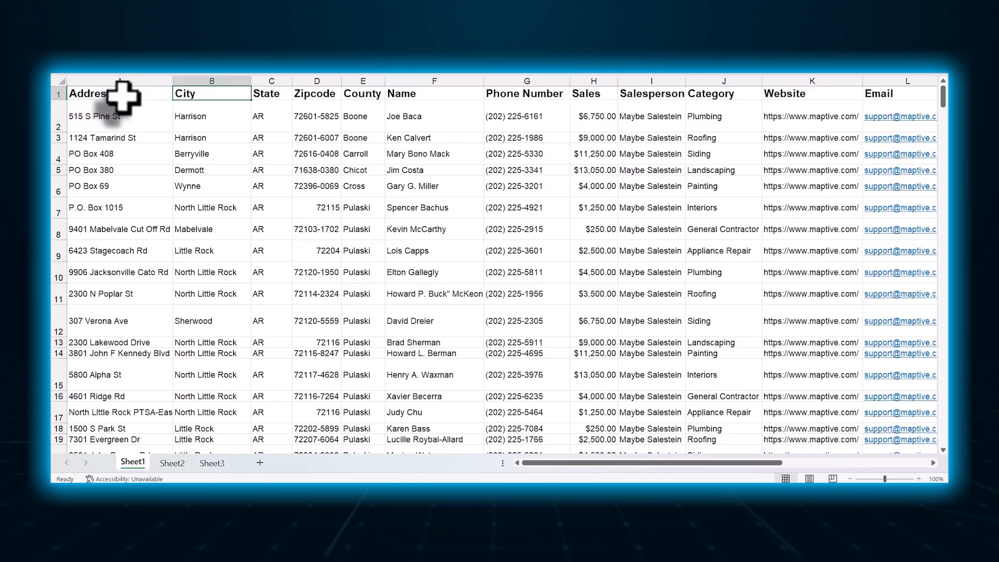
pyautogui.press('Right')
pyautogui.press('Right')
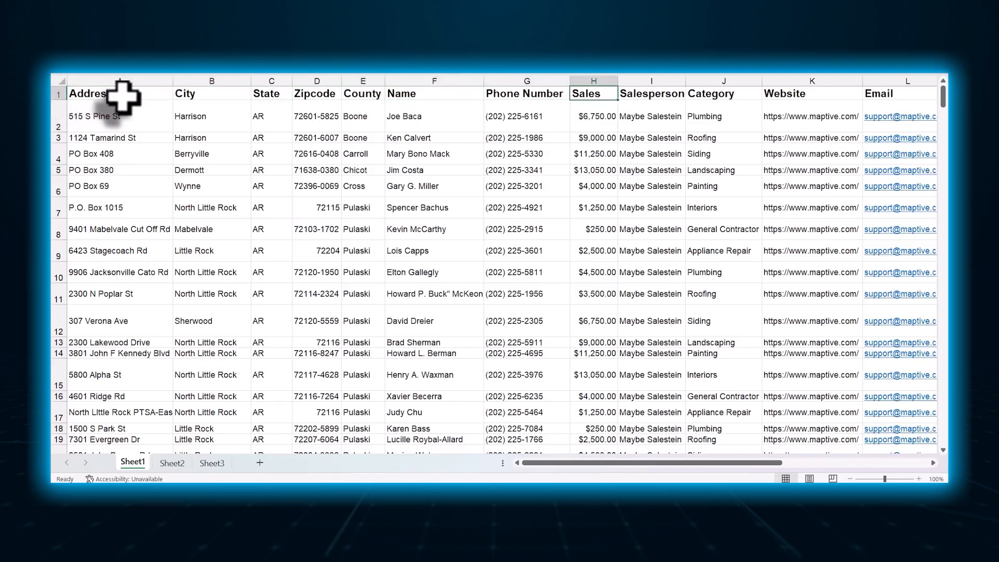
pyautogui.press('Right')
pyautogui.press('Right')
pyautogui.press('Right')
pyautogui.press('Right')
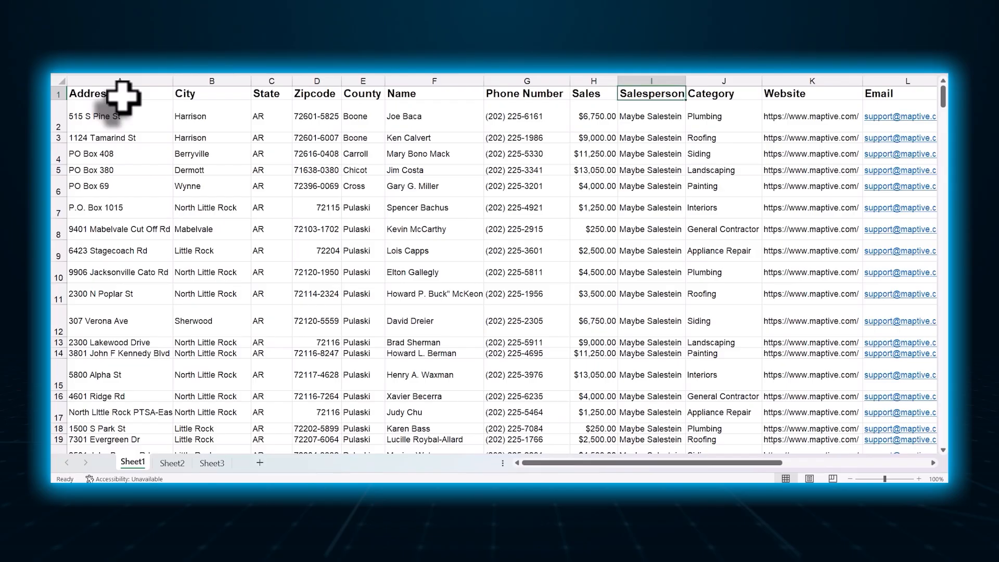
pyautogui.press('Right')
pyautogui.press('Right')
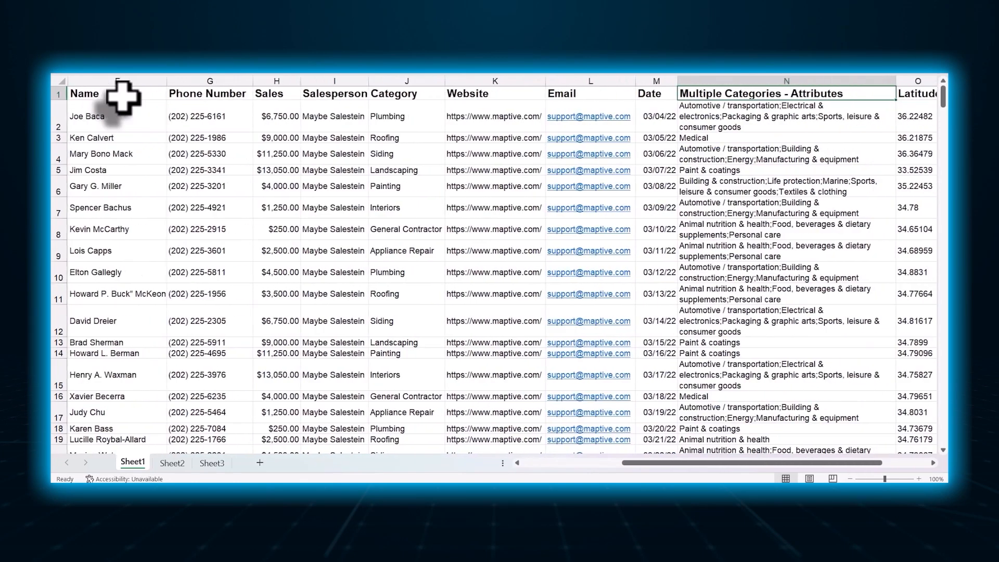
# Step: Go back along the header row to the Address header in cell A1
pyautogui.press('Left')
pyautogui.press('Left')
pyautogui.press('Left')
pyautogui.press('Left')
pyautogui.press('Left')
pyautogui.press('Left')
pyautogui.press('Left')
pyautogui.press('Left')
pyautogui.press('Left')
pyautogui.press('Left')
pyautogui.press('Left')
pyautogui.press('Left')
pyautogui.press('Left')
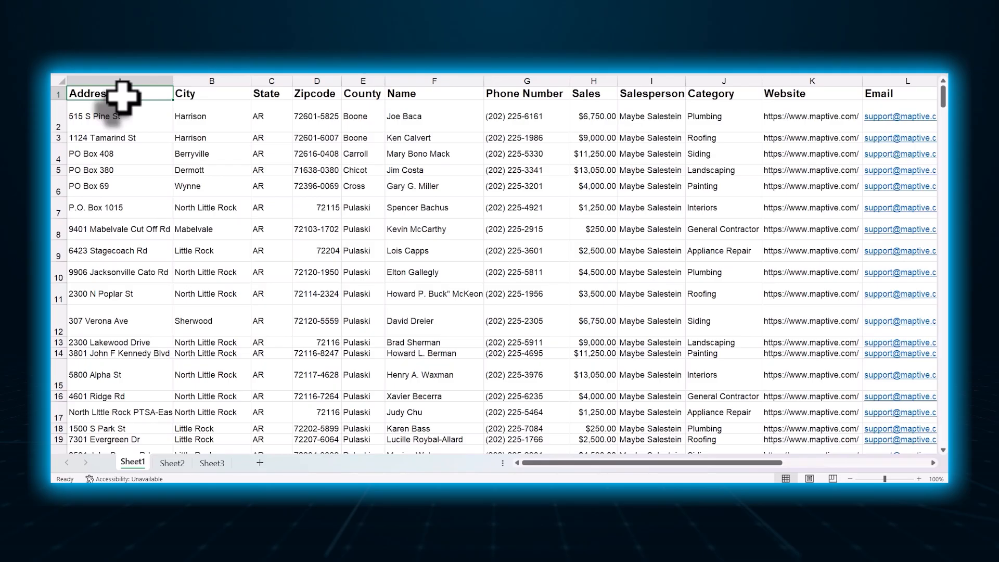
# Step: Examine how the first record splits its location into Address, City, State and Zipcode cells, ending on its Address cell
pyautogui.press('Down')
pyautogui.press('Right')
pyautogui.press('Right')
pyautogui.press('Right')
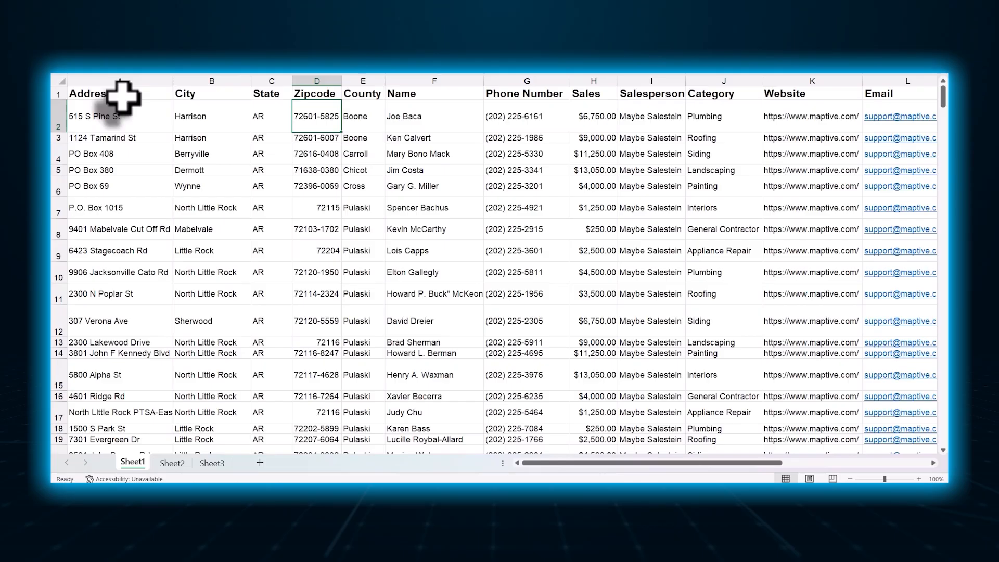
pyautogui.press('Left')
pyautogui.press('Left')
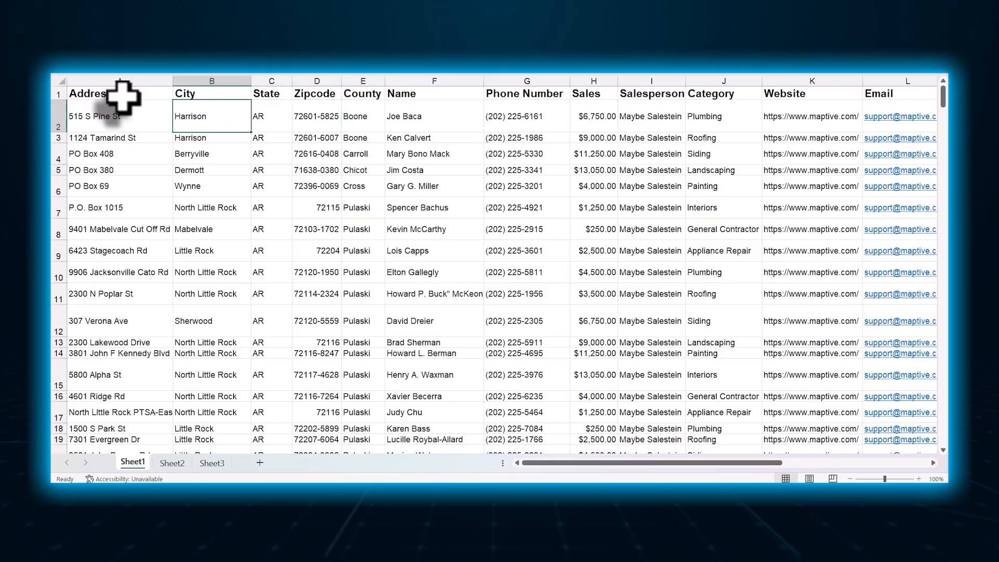
pyautogui.press('Right')
pyautogui.press('Left')
pyautogui.press('Right')
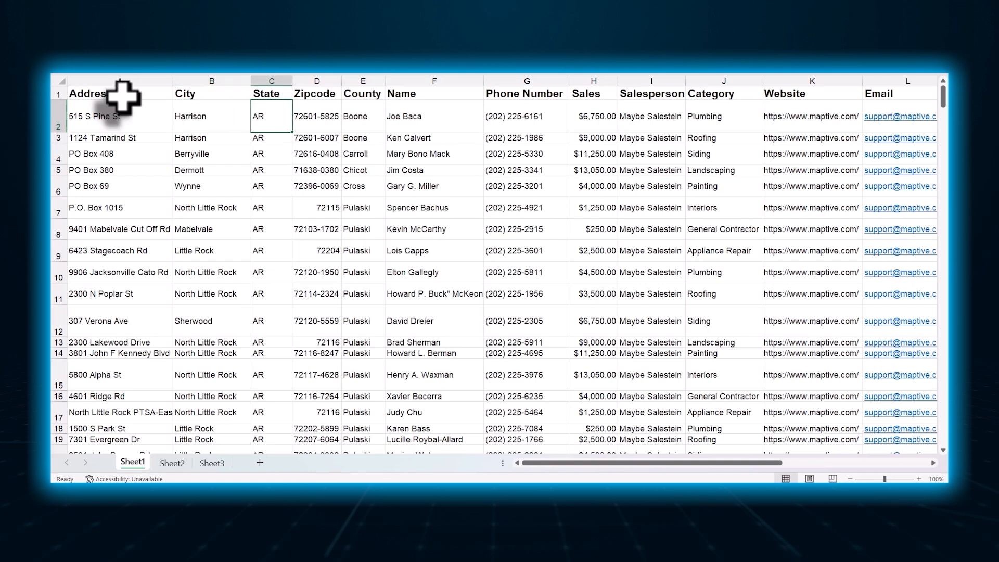
pyautogui.press('Right')
pyautogui.press('Left')
pyautogui.press('Left')
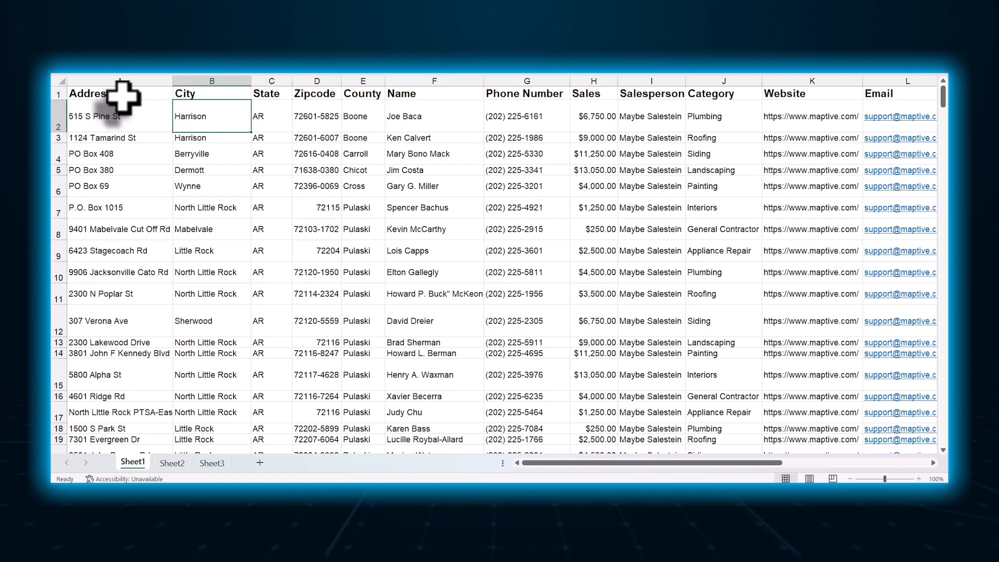
pyautogui.press('Right')
pyautogui.press('Right')
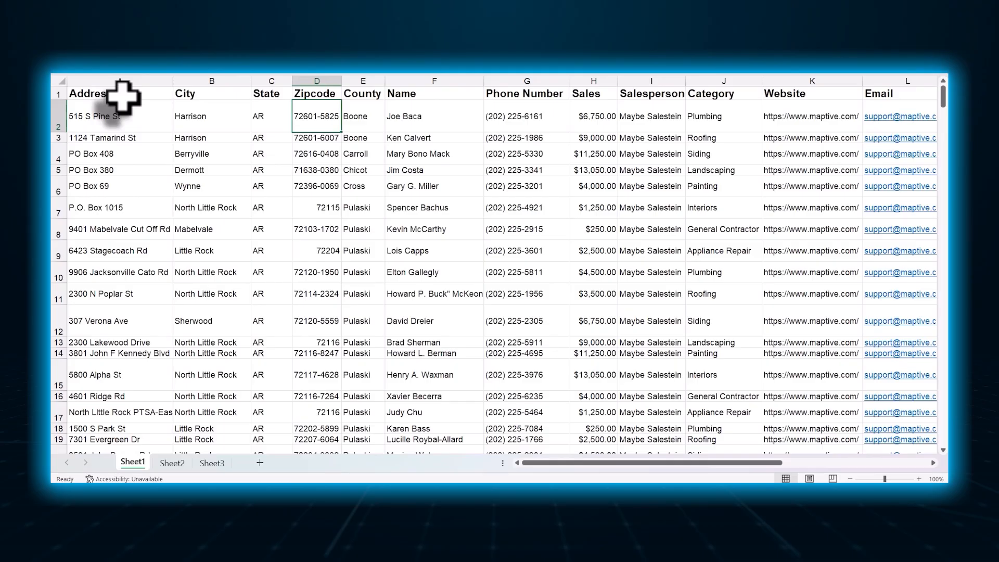
pyautogui.press('Left')
pyautogui.press('Left')
pyautogui.press('Left')
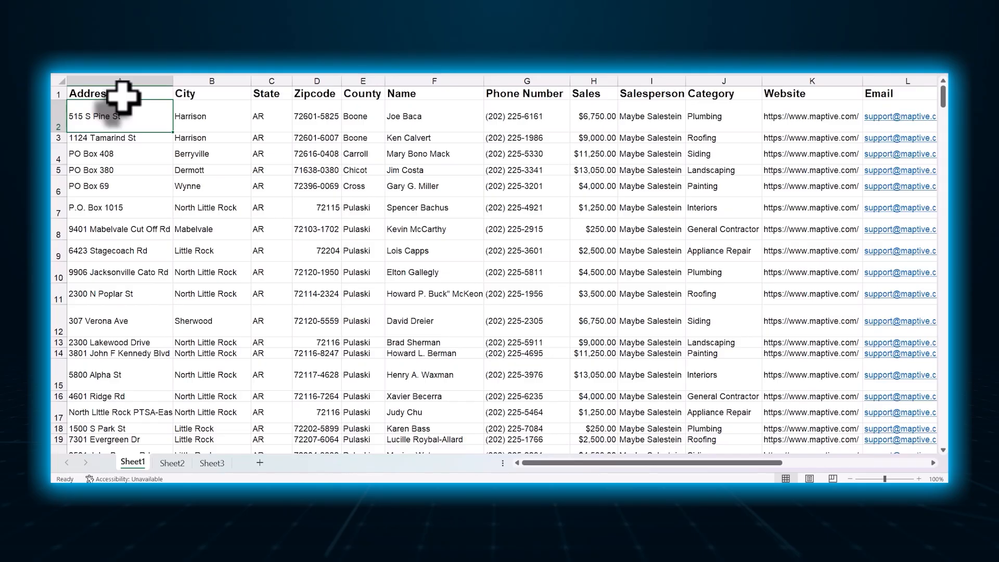
# Step: Go over the City, State and Zipcode cells of the first record again, ending on Zipcode
pyautogui.press('Right')
pyautogui.press('Right')
pyautogui.press('Right')
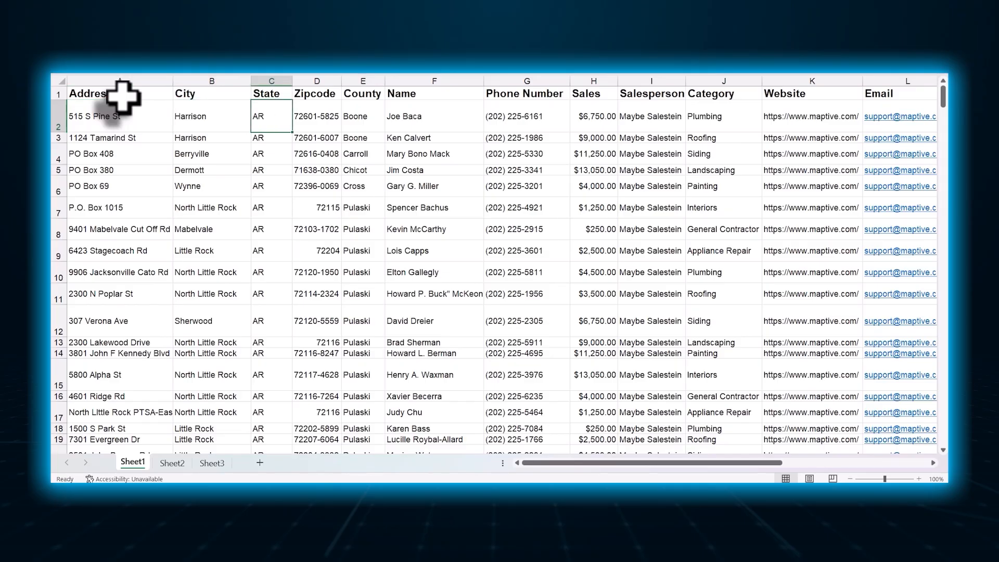
pyautogui.press('Left')
pyautogui.press('Left')
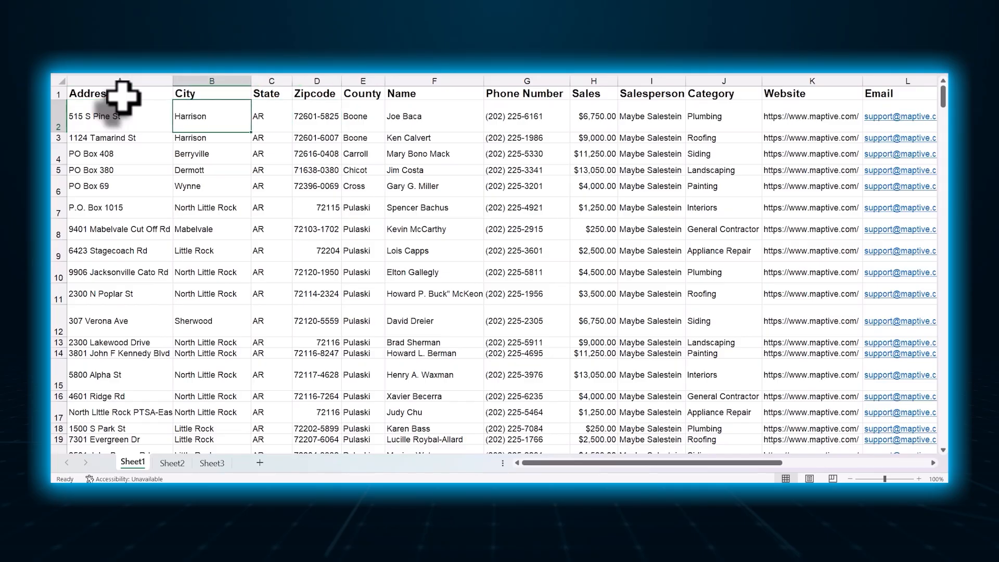
pyautogui.press('Right')
pyautogui.press('Right')
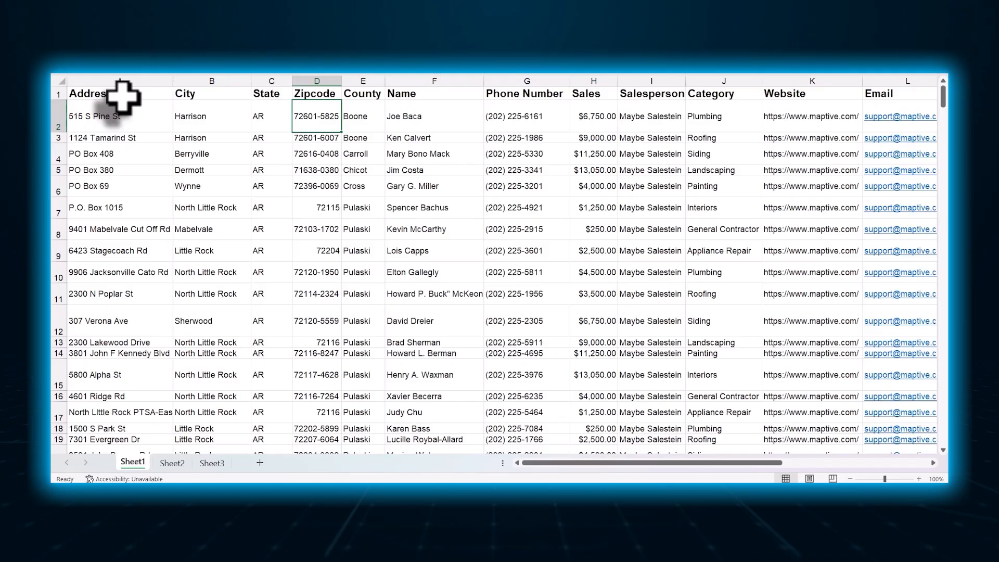
# Step: Examine the first record's remaining details from County and Name through Sales, Category, Website and Date to Multiple Categories - Attributes
pyautogui.press('Right')
pyautogui.press('Right')
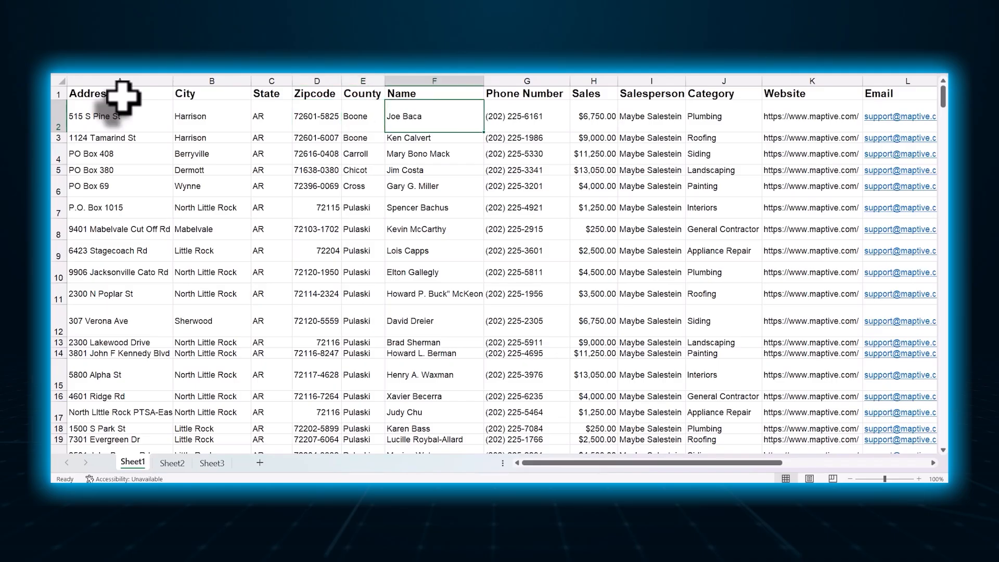
pyautogui.press('Right')
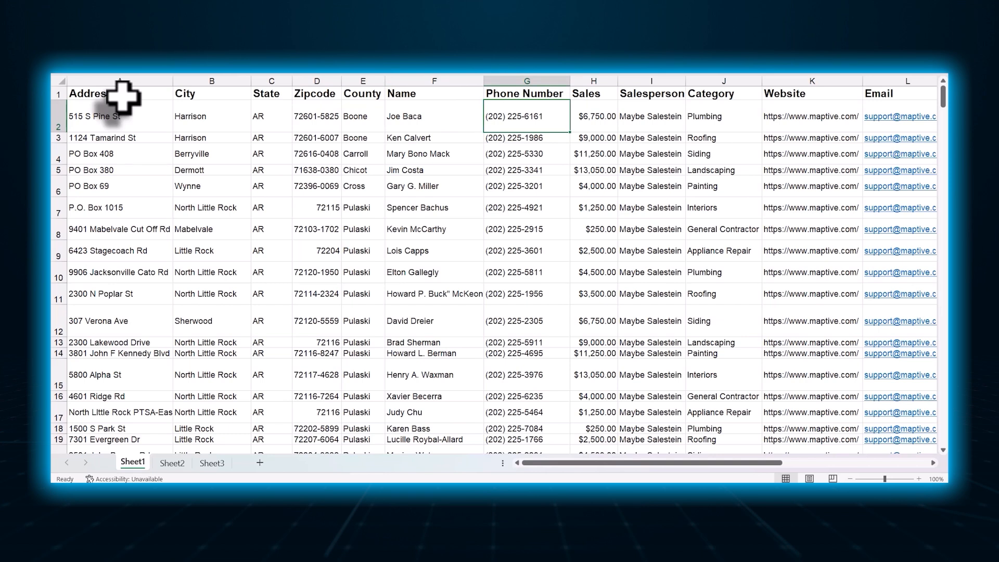
pyautogui.press('Right')
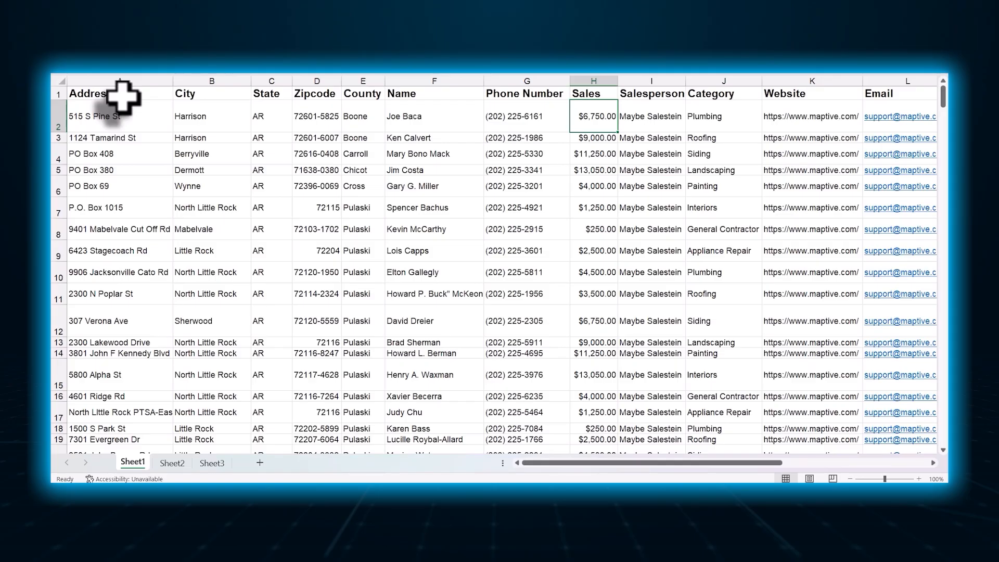
pyautogui.press('Right')
pyautogui.press('Right')
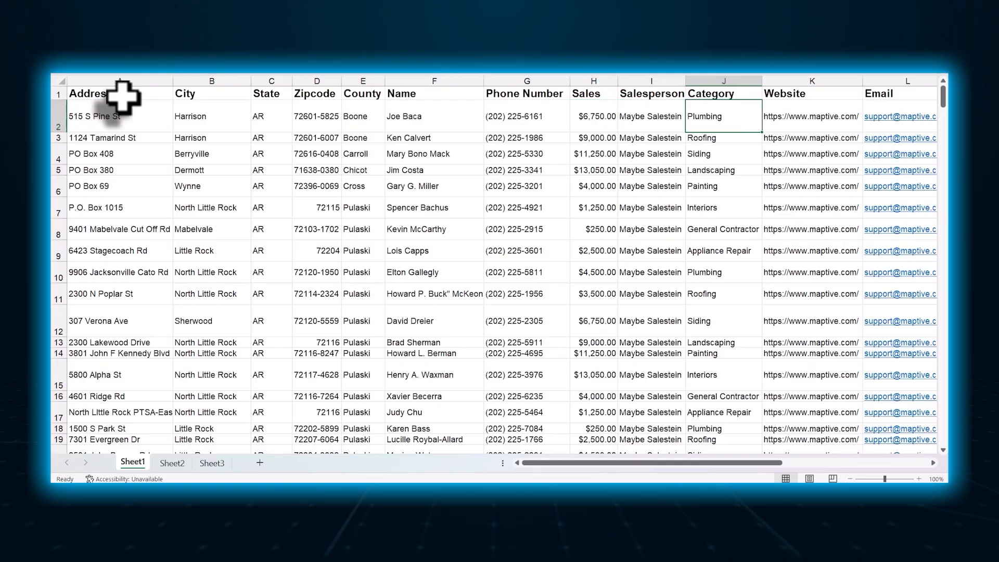
pyautogui.press('Right')
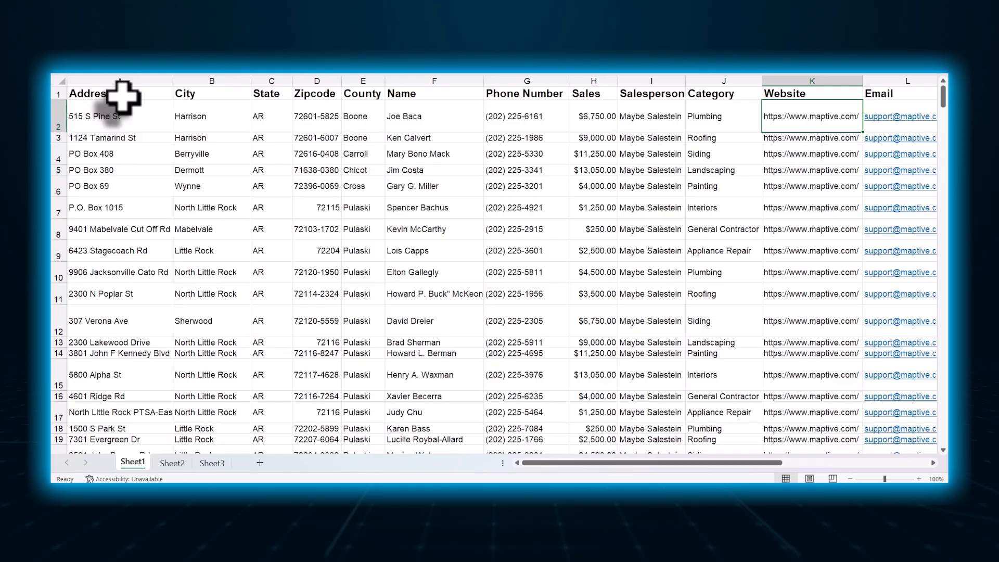
pyautogui.press('Right')
pyautogui.press('Right')
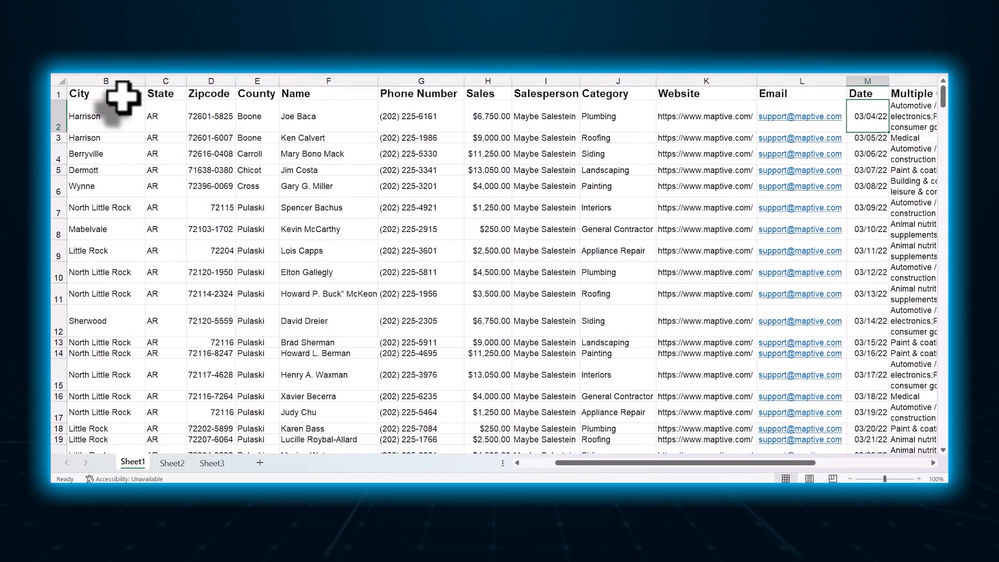
pyautogui.press('Right')
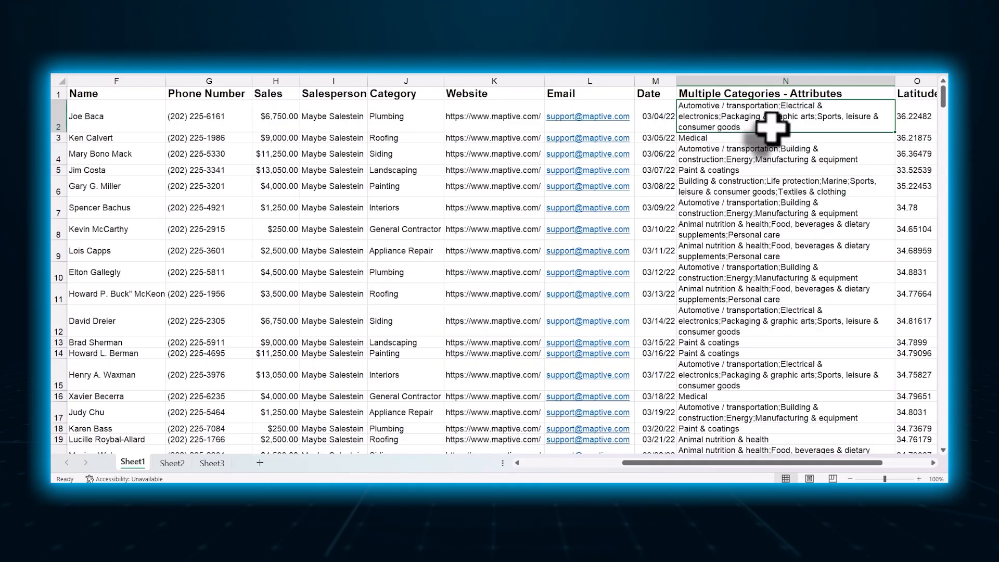
# Step: Check the first record's Latitude and Longitude cells and continue to its Customers cell
pyautogui.press('Right')
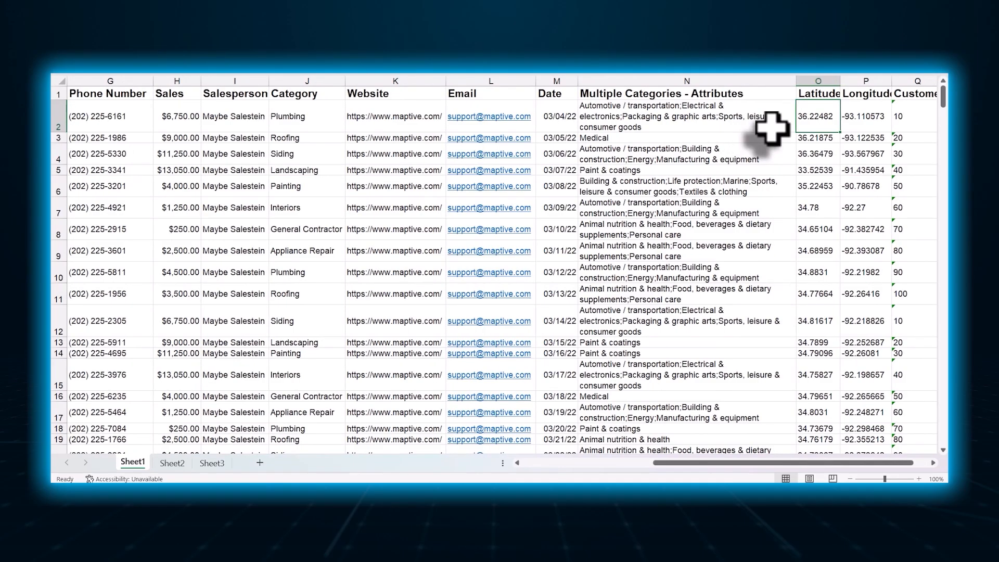
pyautogui.press('Right')
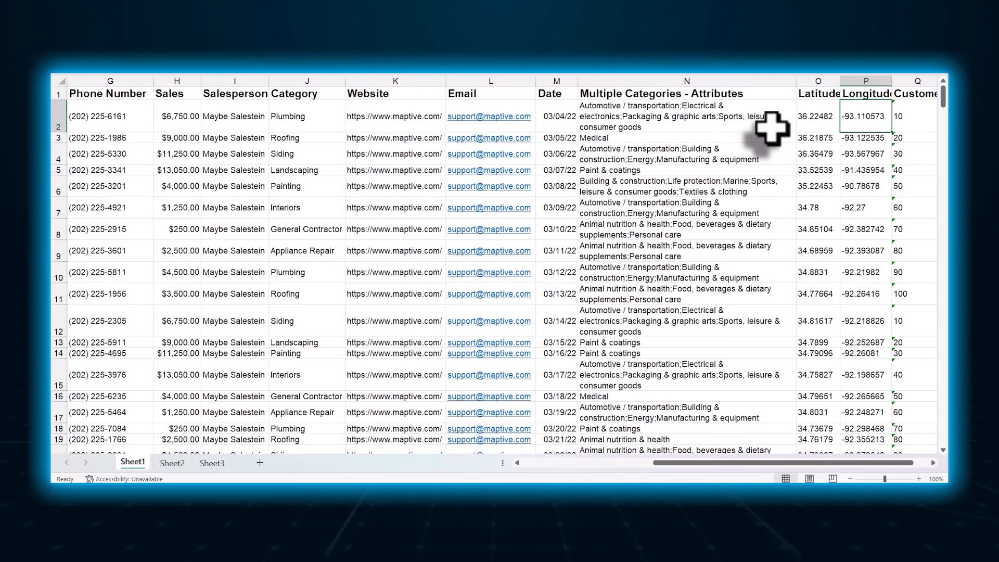
pyautogui.press('Left')
pyautogui.press('Right')
pyautogui.press('Right')
# Step: Look over the first few entries in the Customers column and return up the column
pyautogui.press('Down')
pyautogui.press('Down')
pyautogui.press('Down')
pyautogui.press('Down')
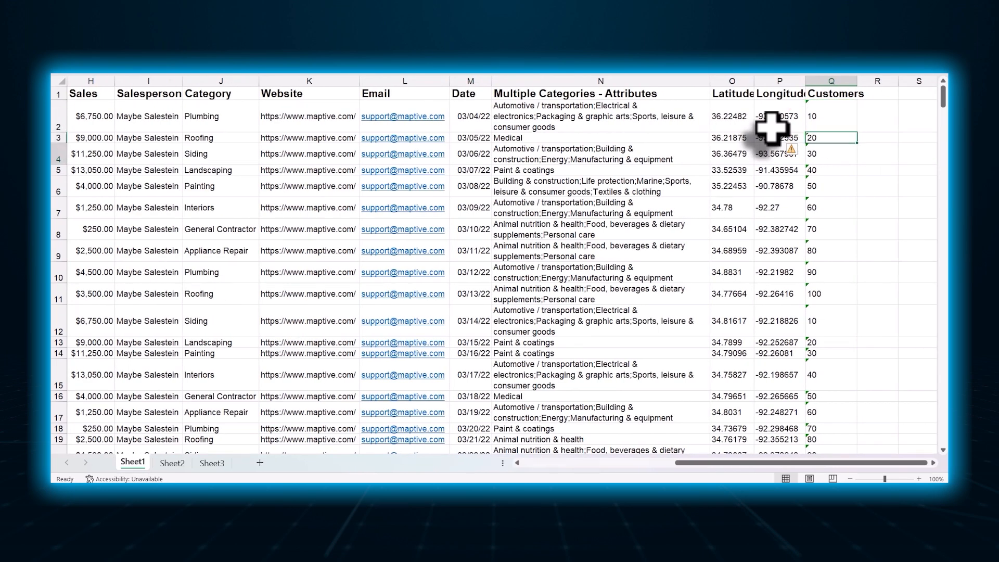
pyautogui.press('Up')
pyautogui.press('Up')
pyautogui.press('Up')
pyautogui.press('Up')
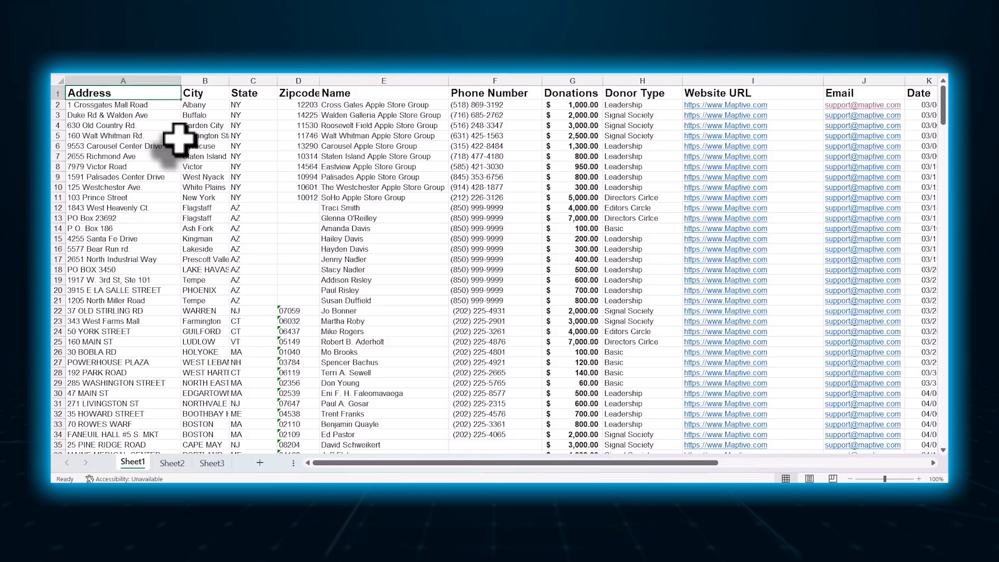
# Step: Review the donor sheet's column headers from Address through Donations and Donor Type to Email
pyautogui.press('Right')
pyautogui.press('Right')
pyautogui.press('Right')
pyautogui.press('Right')
pyautogui.press('Right')
pyautogui.press('Right')
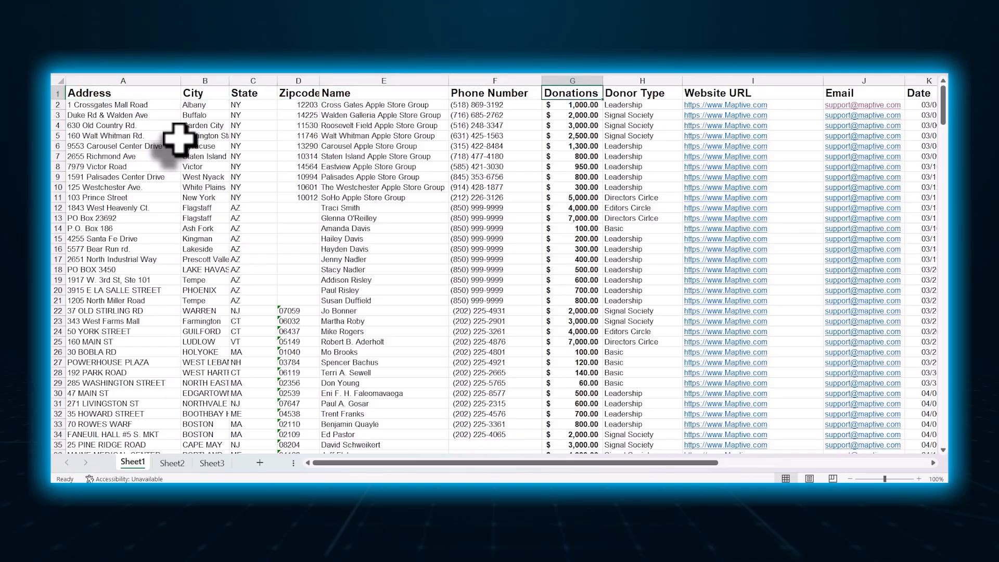
pyautogui.press('Right')
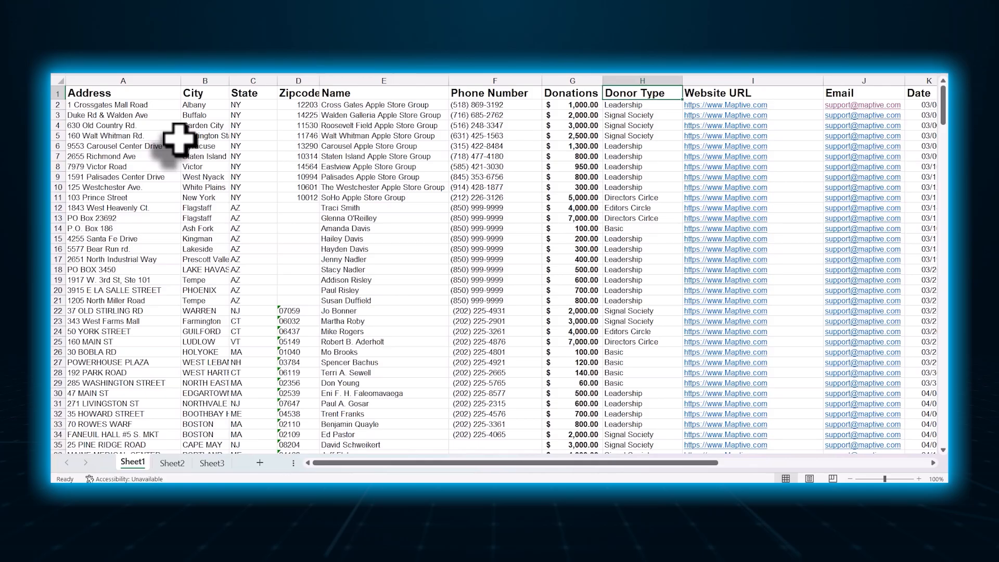
pyautogui.press('Left')
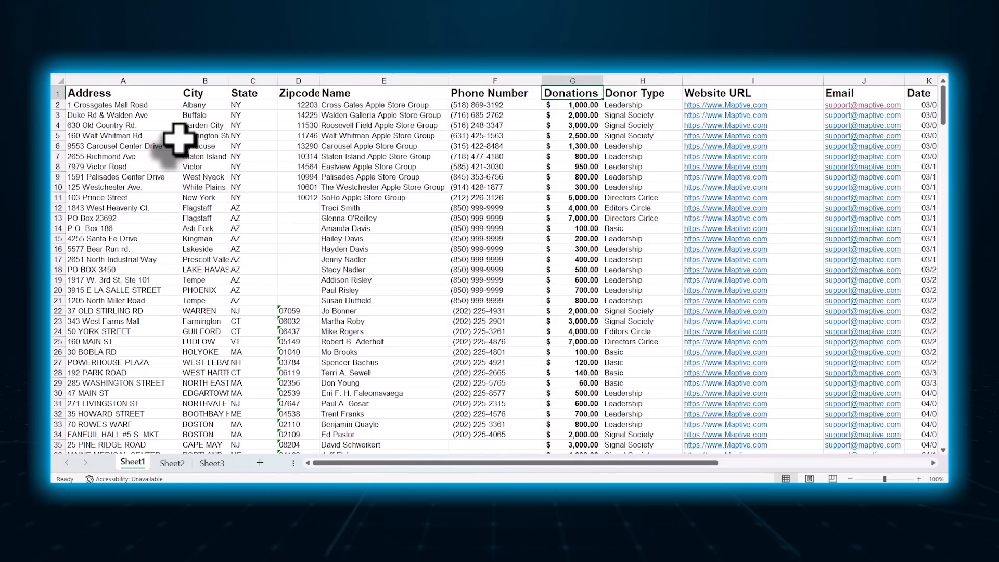
pyautogui.press('Right')
pyautogui.press('Right')
pyautogui.press('Right')
pyautogui.press('Right')
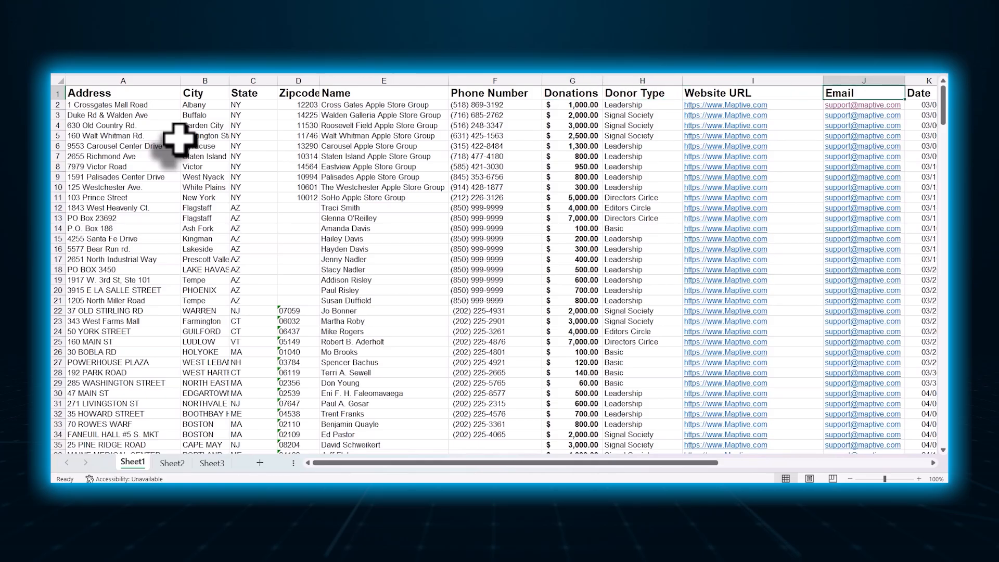
# Step: Examine the donor sheet's Date and Interest - Attributes headers and the first few interest entries
pyautogui.press('Right')
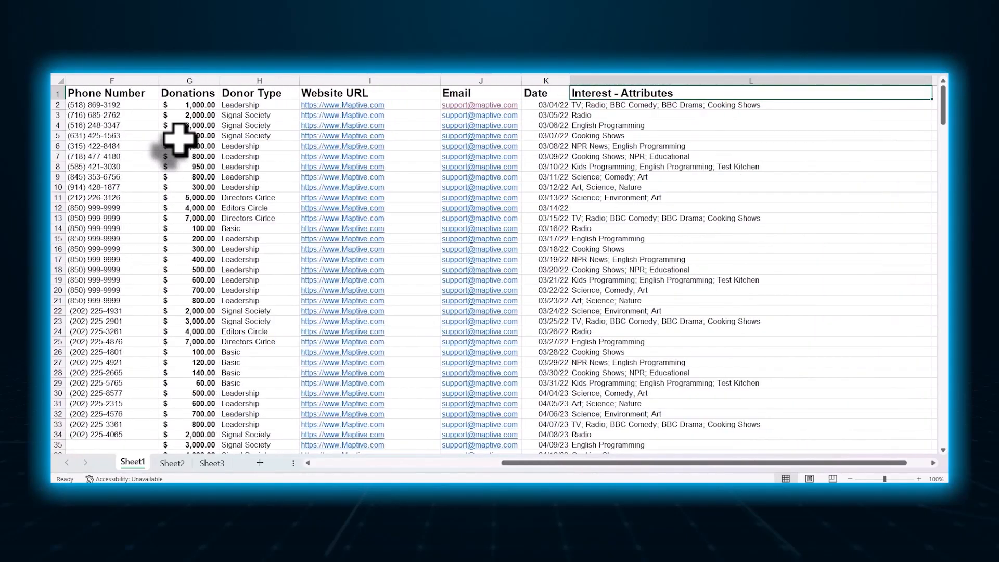
pyautogui.press('Left')
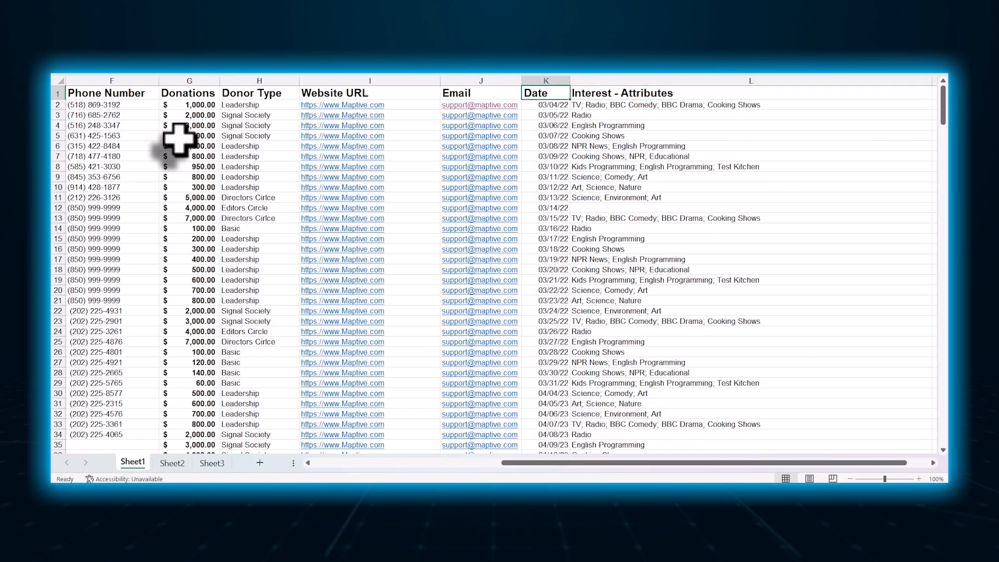
pyautogui.press('Right')
pyautogui.press('Right')
pyautogui.press('Left')
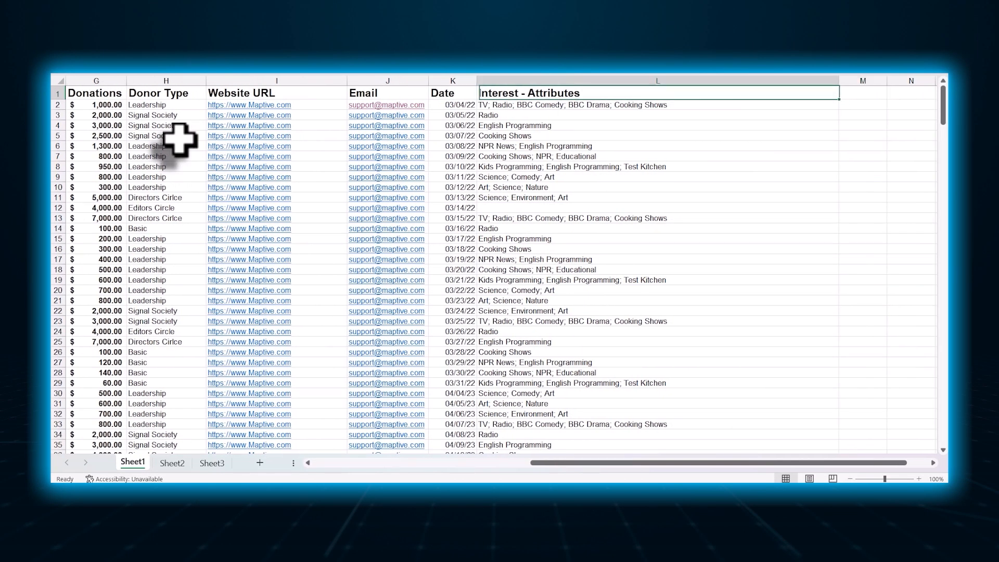
pyautogui.press('Down')
pyautogui.press('Down')
pyautogui.press('Down')
pyautogui.press('Down')
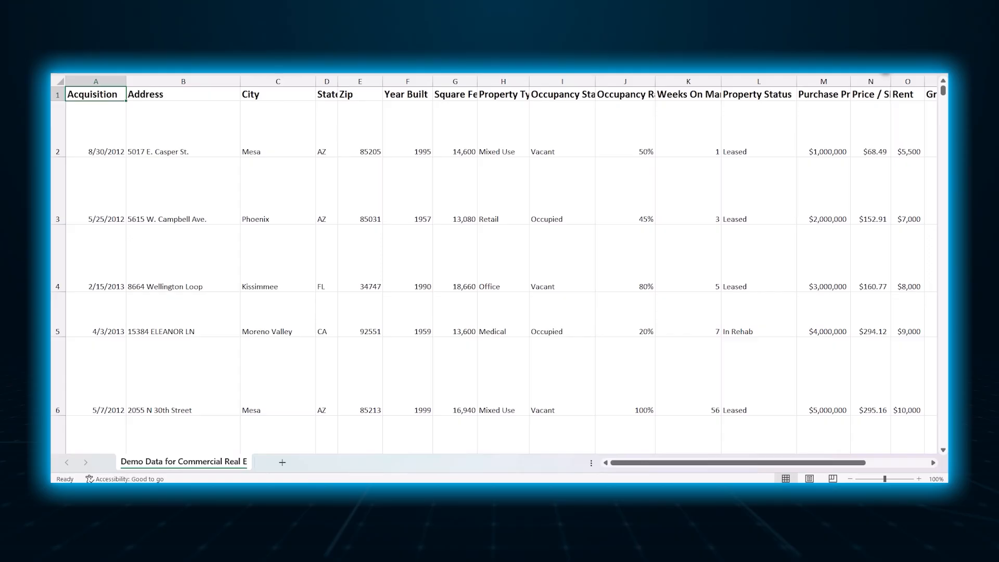
# Step: Review the first commercial real estate record from its Acquisition date through the address fields and Year Built to its property type
pyautogui.click(97, 129)
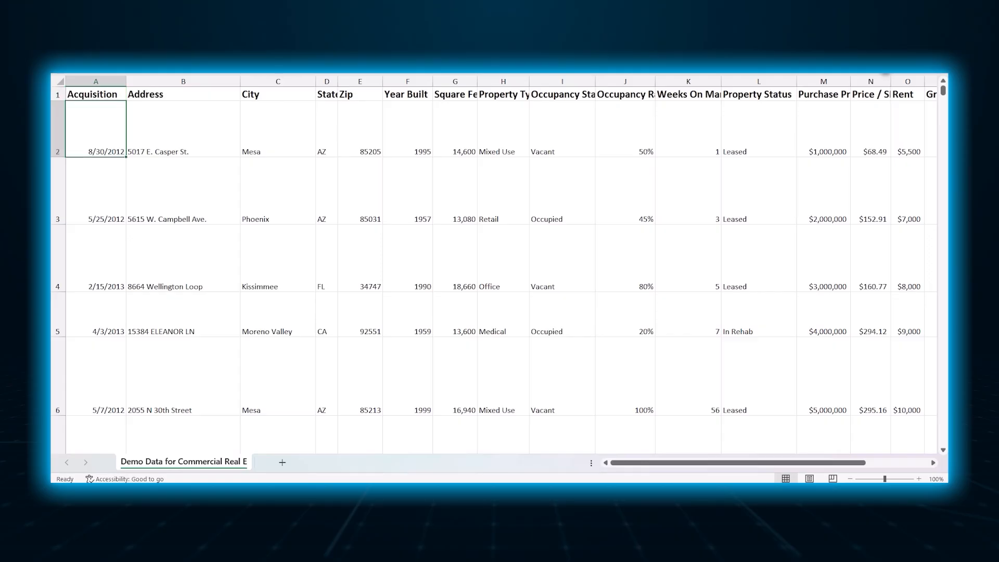
pyautogui.press('Right')
pyautogui.press('Right')
pyautogui.press('Right')
pyautogui.press('Right')
pyautogui.press('Right')
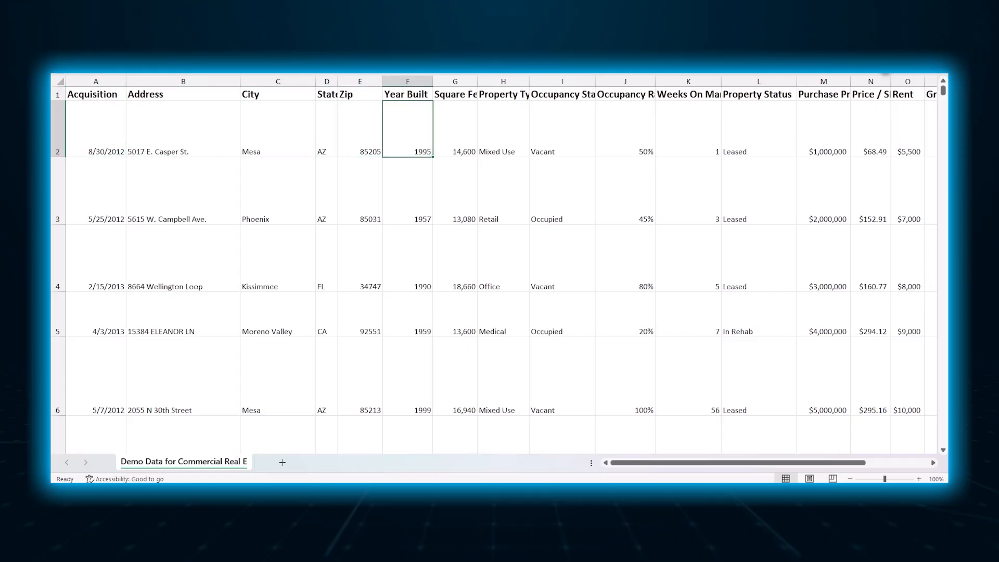
pyautogui.press('Right')
pyautogui.press('Right')
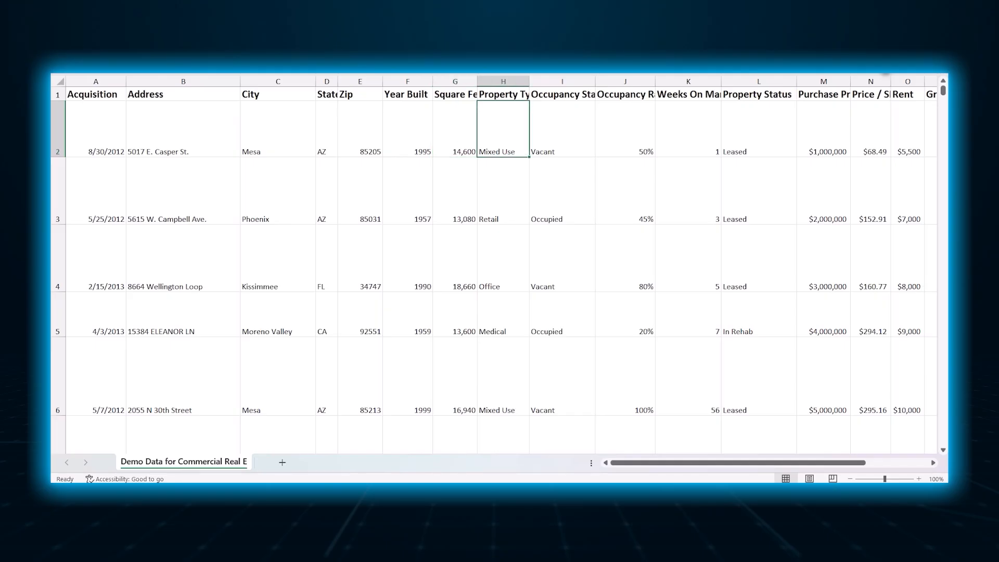
# Step: Continue along the first property record through the occupancy, weeks-on-market and Property Status cells to the purchase price and Rent
pyautogui.press('Right')
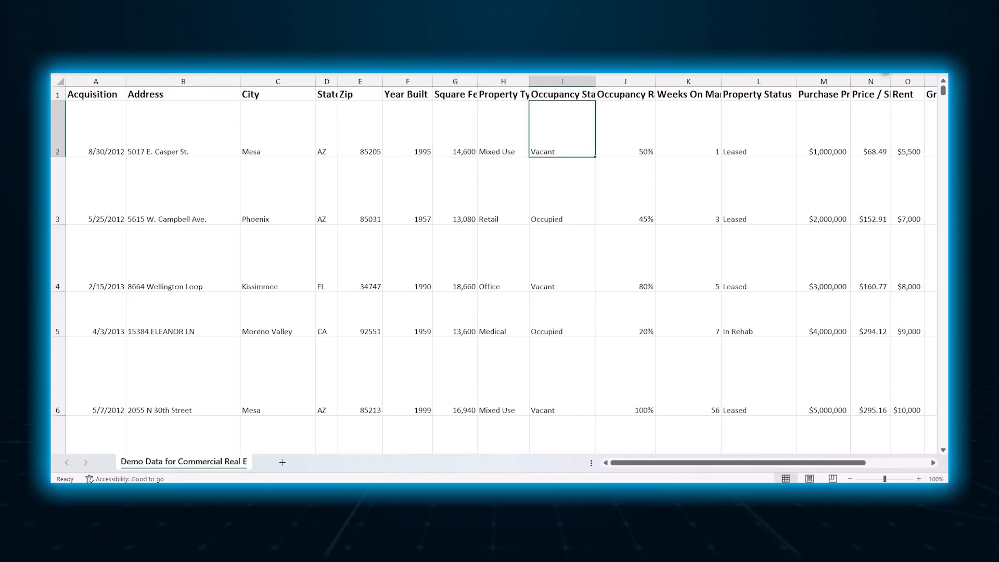
pyautogui.press('Right')
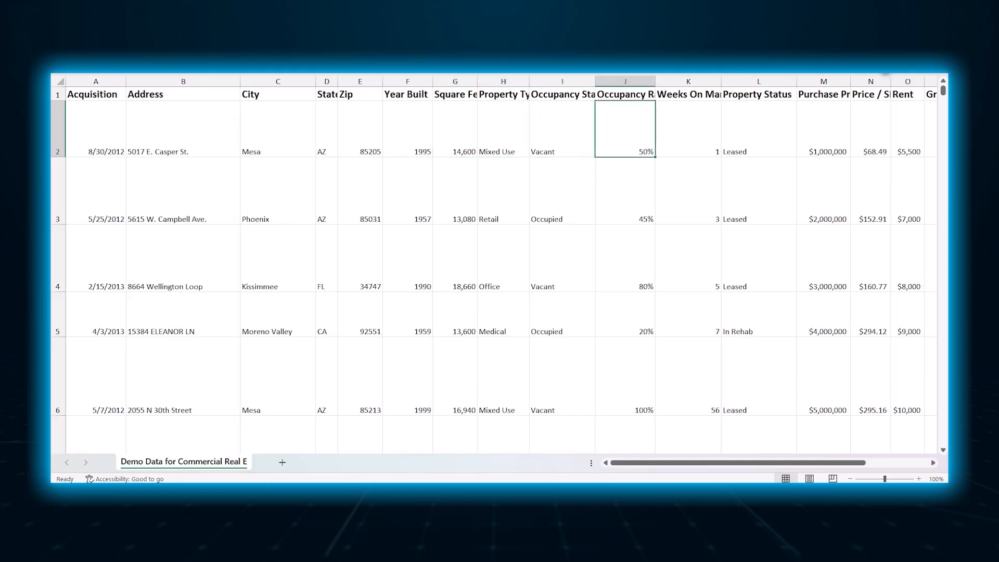
pyautogui.press('Right')
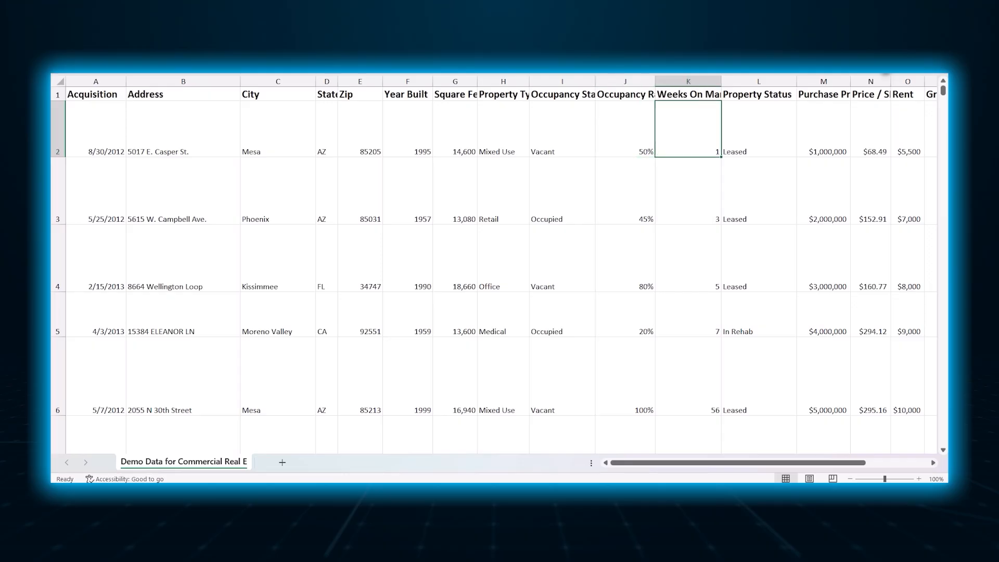
pyautogui.press('Right')
pyautogui.press('Right')
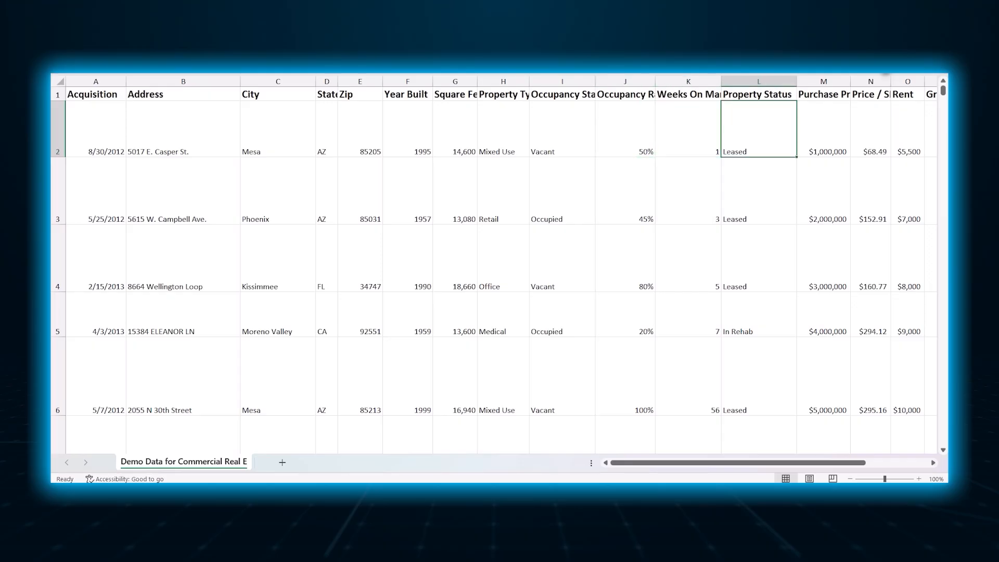
pyautogui.press('Right')
pyautogui.press('Right')
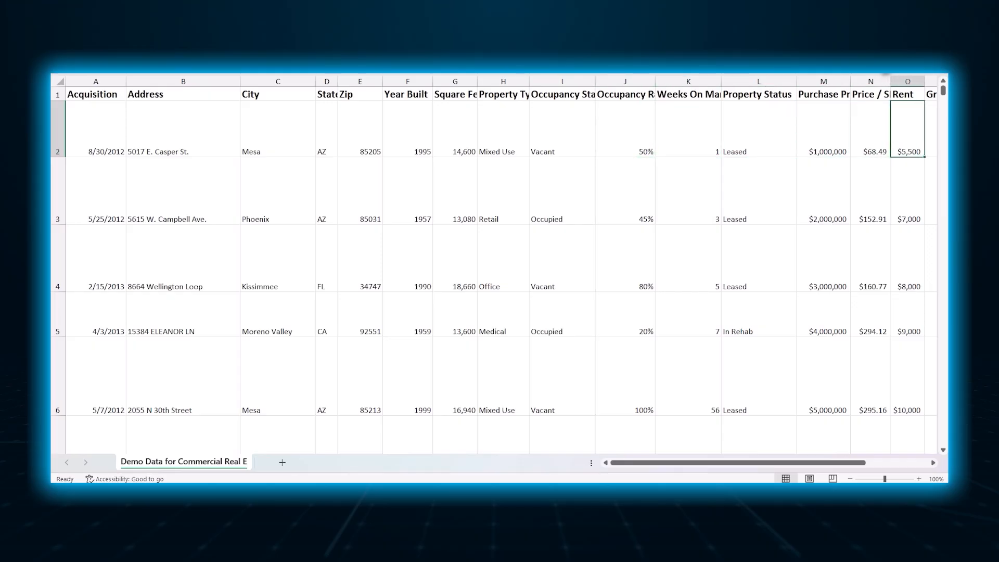
# Step: Examine the remaining columns of the first property record through Building Amenities and return to the first gross yield cell
pyautogui.press('Right')
pyautogui.press('Right')
pyautogui.press('Right')
pyautogui.press('Right')
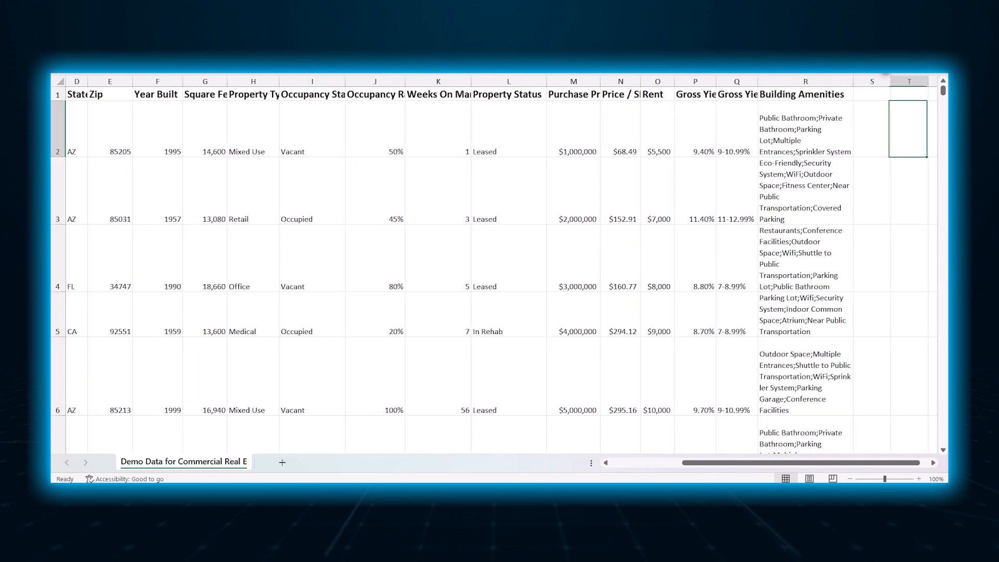
pyautogui.press('Left')
pyautogui.press('Left')
pyautogui.press('Left')
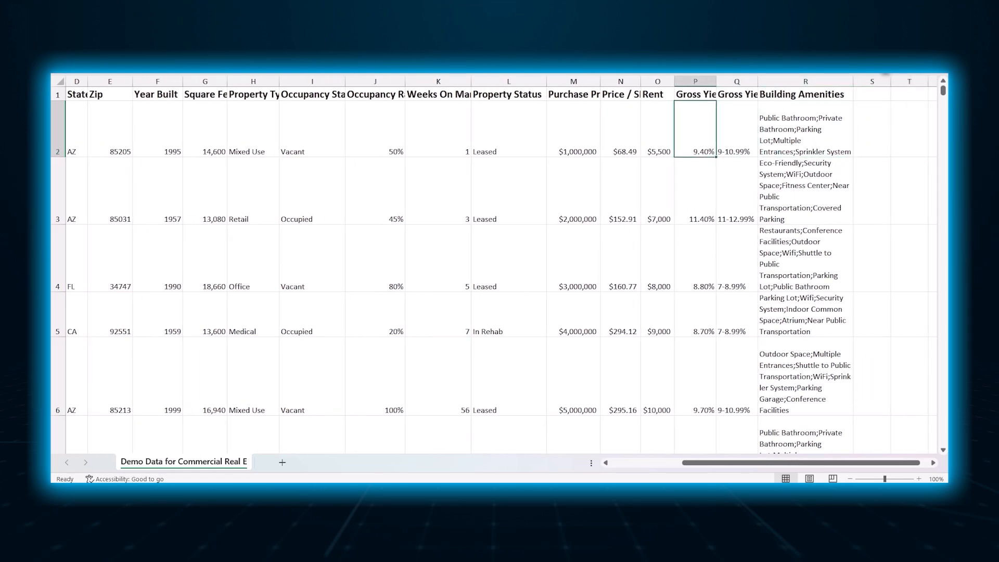